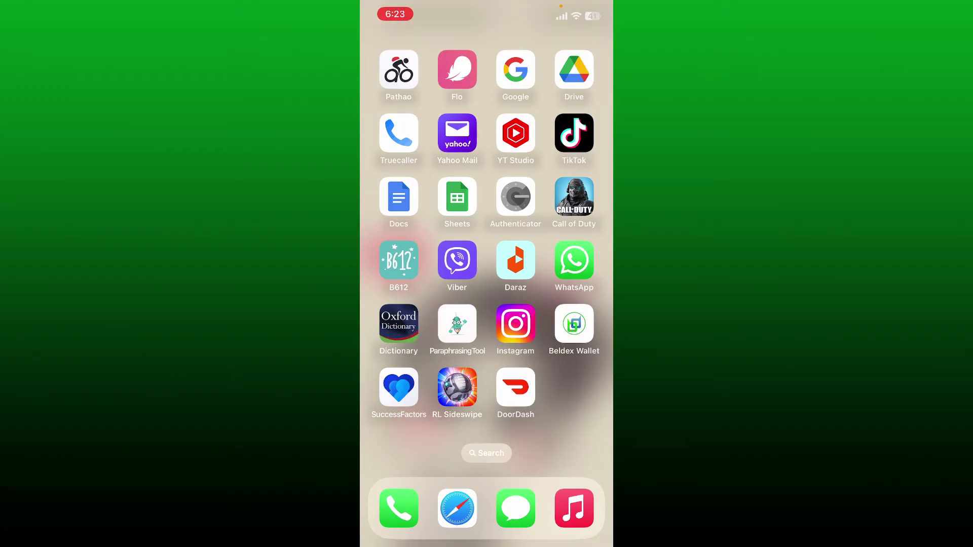
Open and dismiss Control Center, then page to the home screen with Files, Find My and Shortcuts
drag(574, 12, 574, 243)
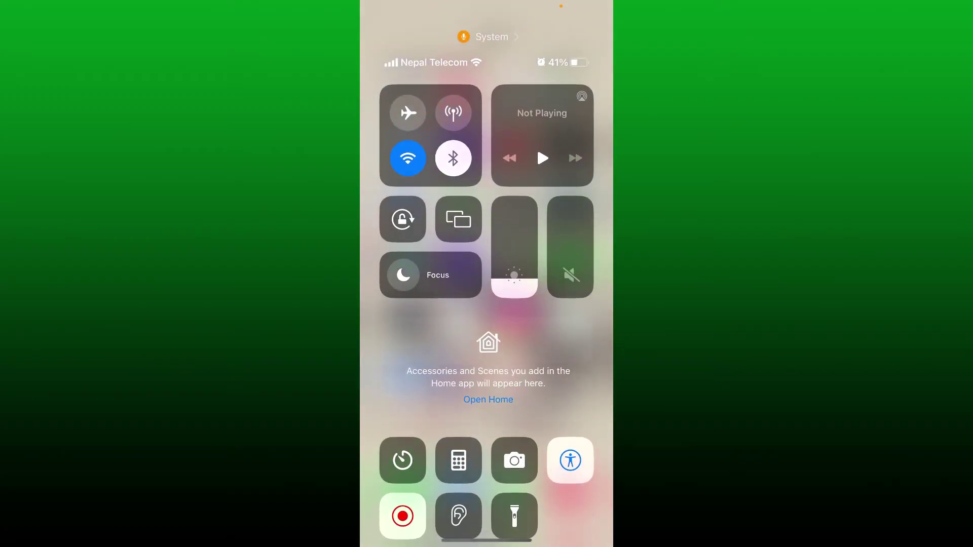
drag(487, 532, 487, 228)
drag(411, 305, 578, 305)
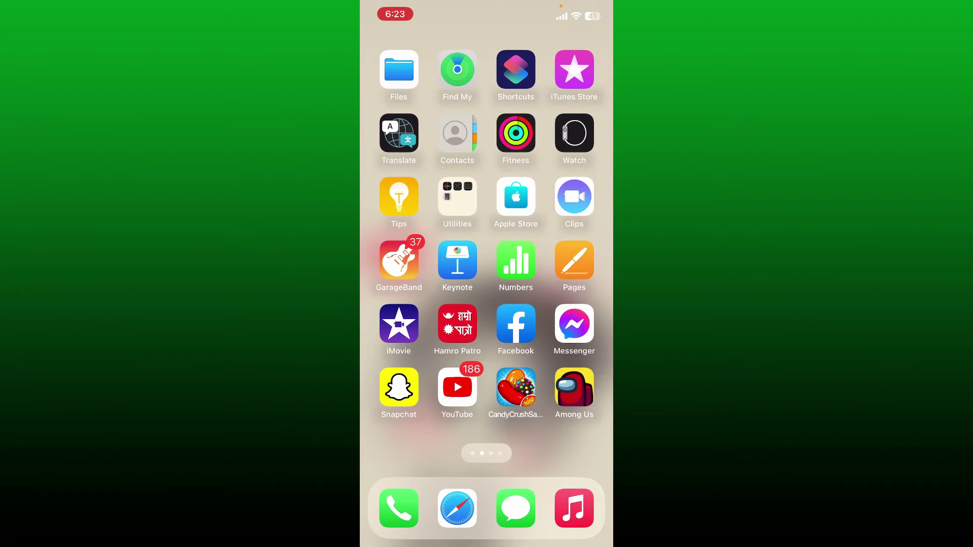
Search the App Store for 'hive' to list Hive Smart Home first
click(574, 197)
click(486, 103)
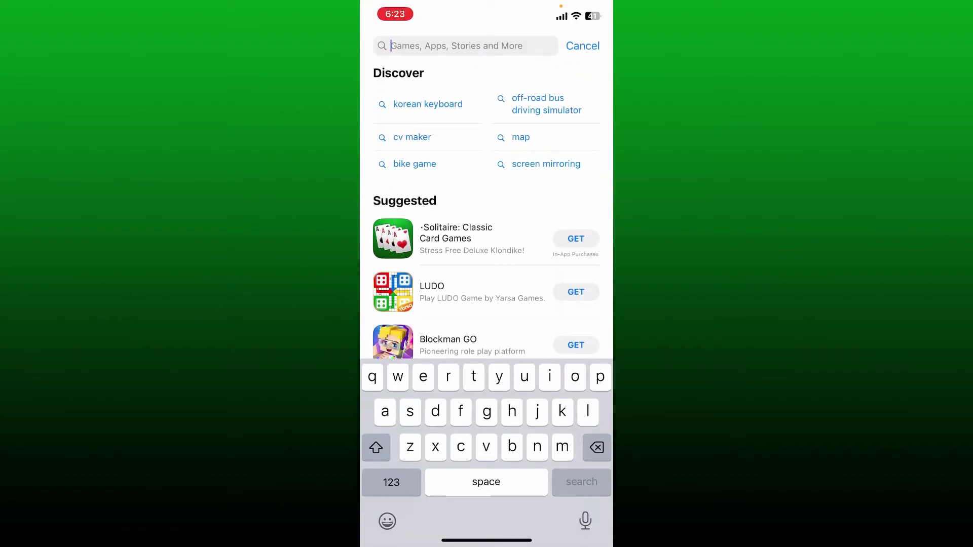
text(hive)
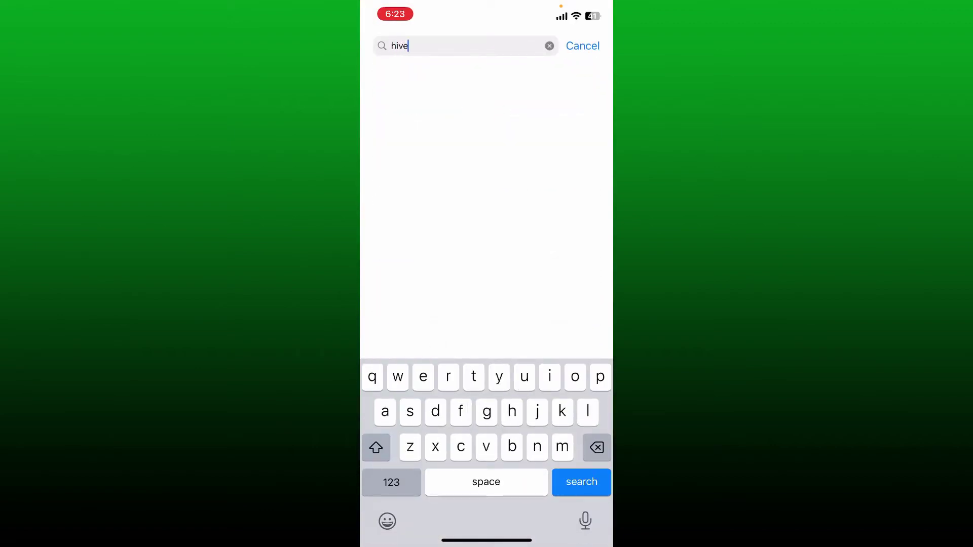
key(Return)
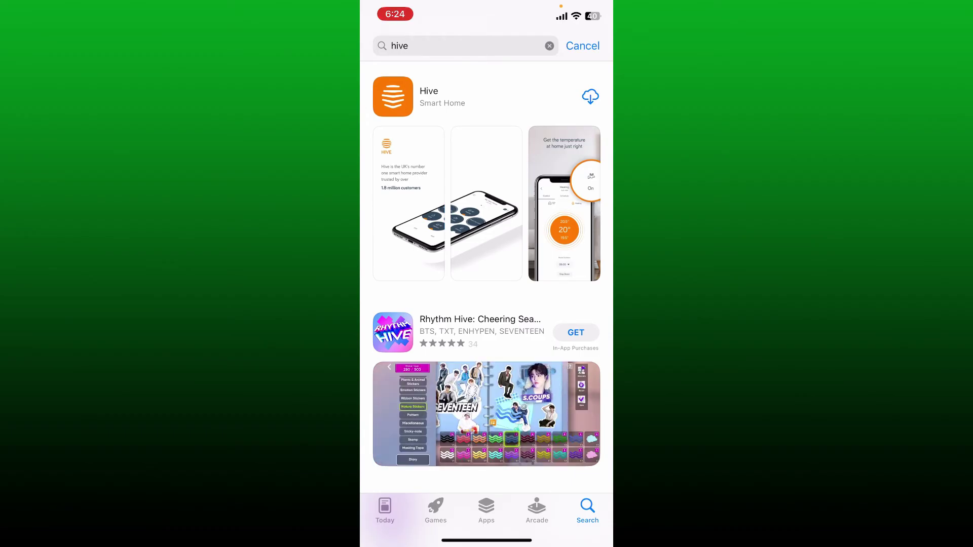
Download Hive Smart Home via its cloud icon and open it to the login screen
click(590, 96)
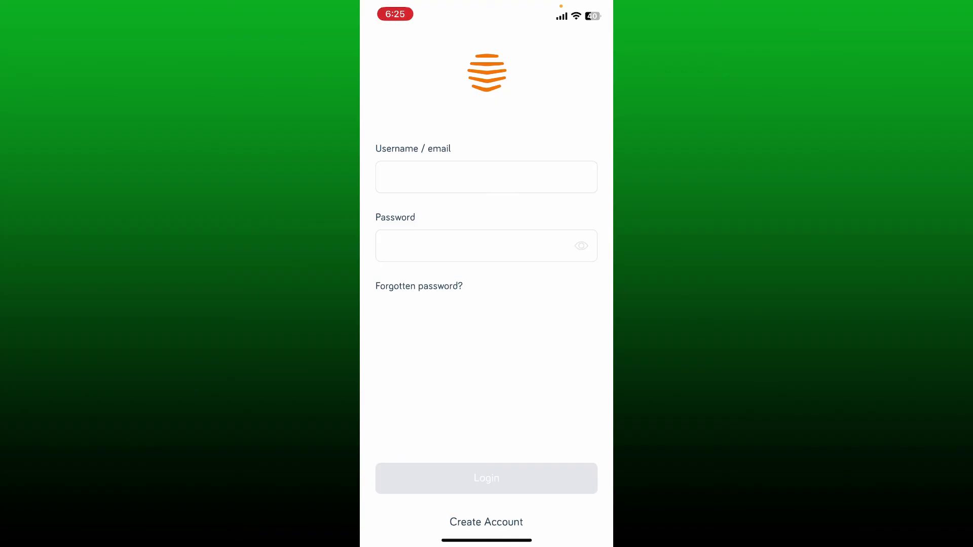
Swipe up to close Hive and show its new icon on the home screen
drag(487, 541, 486, 305)
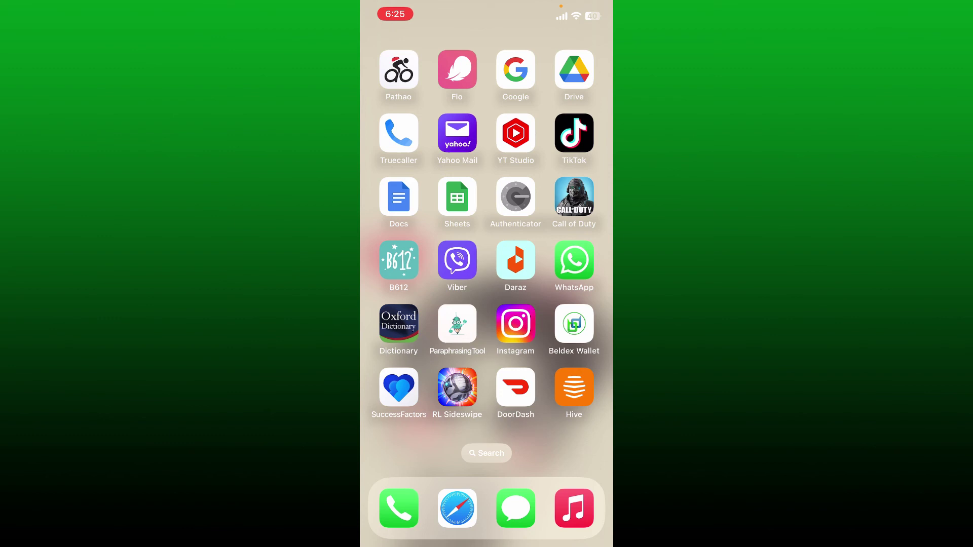